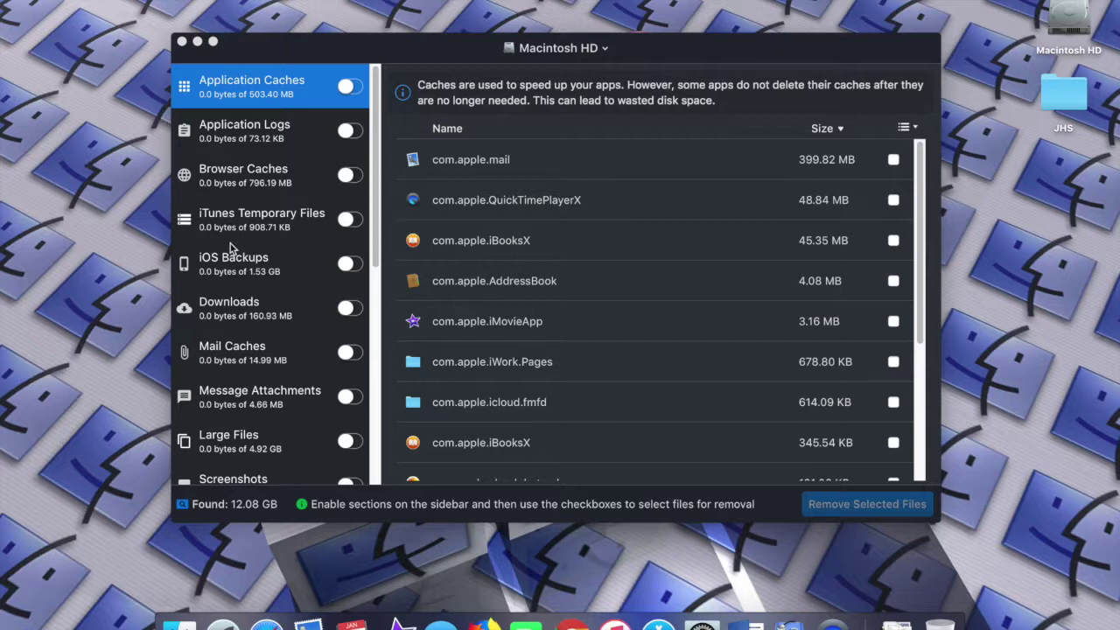
- Examine the full list of cleanup categories and the space each one occupies, from Application Caches to Broken Preferences
scroll(232, 251, "down", 1)
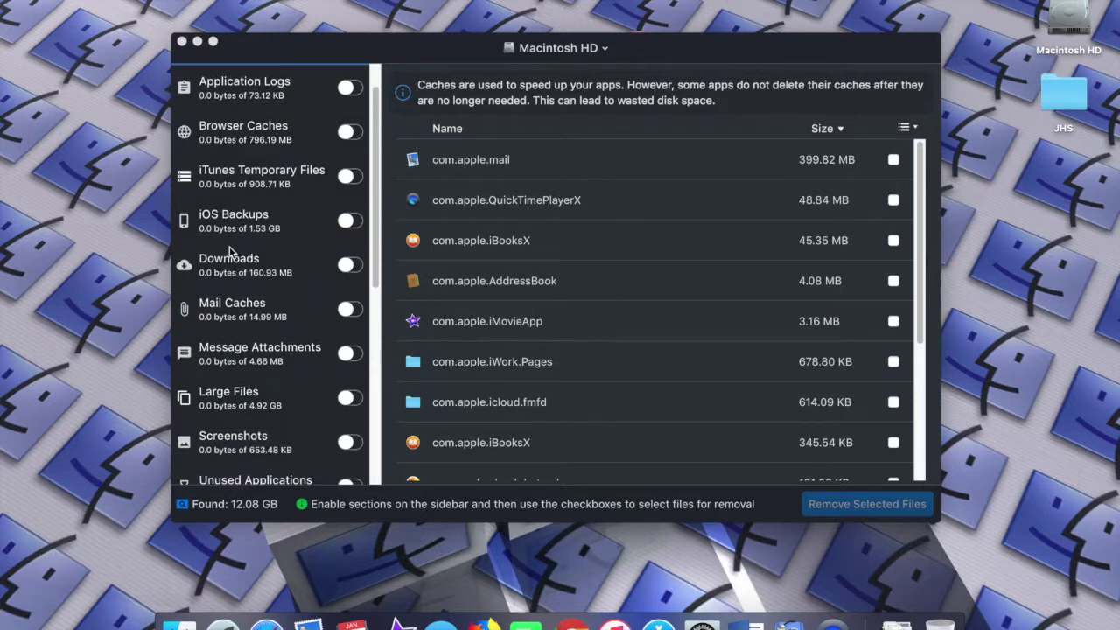
scroll(232, 254, "down", 1)
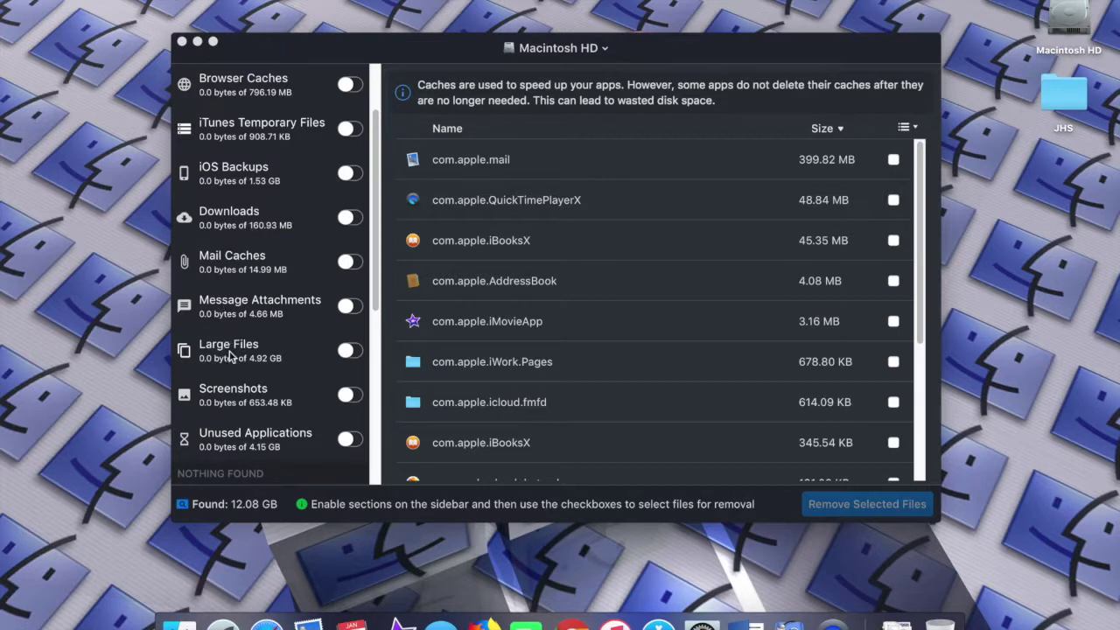
scroll(229, 354, "down", 3)
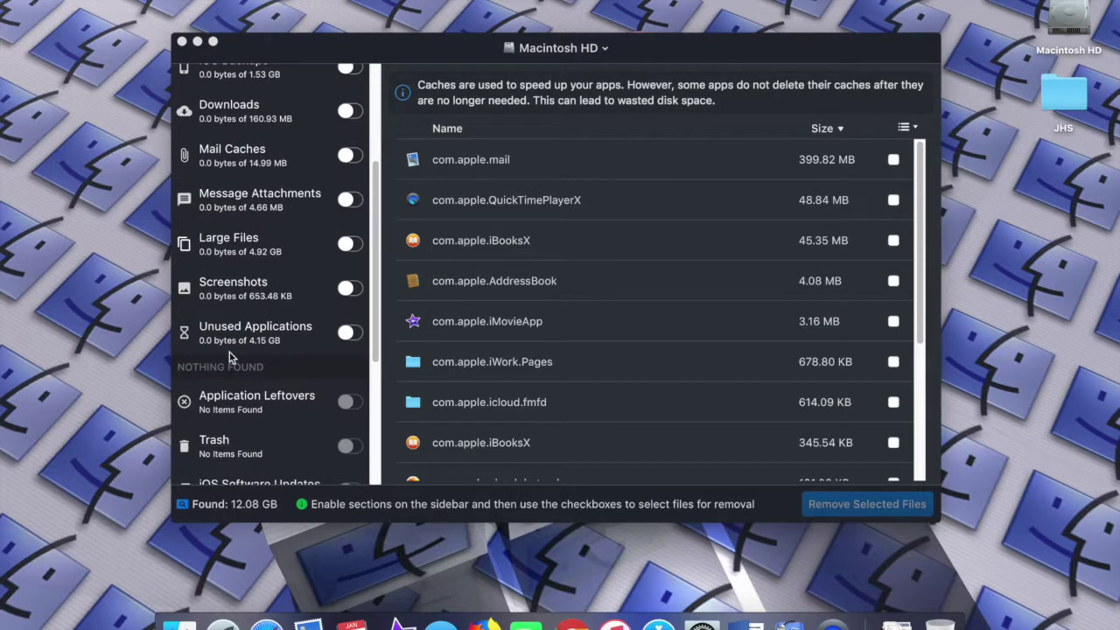
scroll(229, 354, "down", 1)
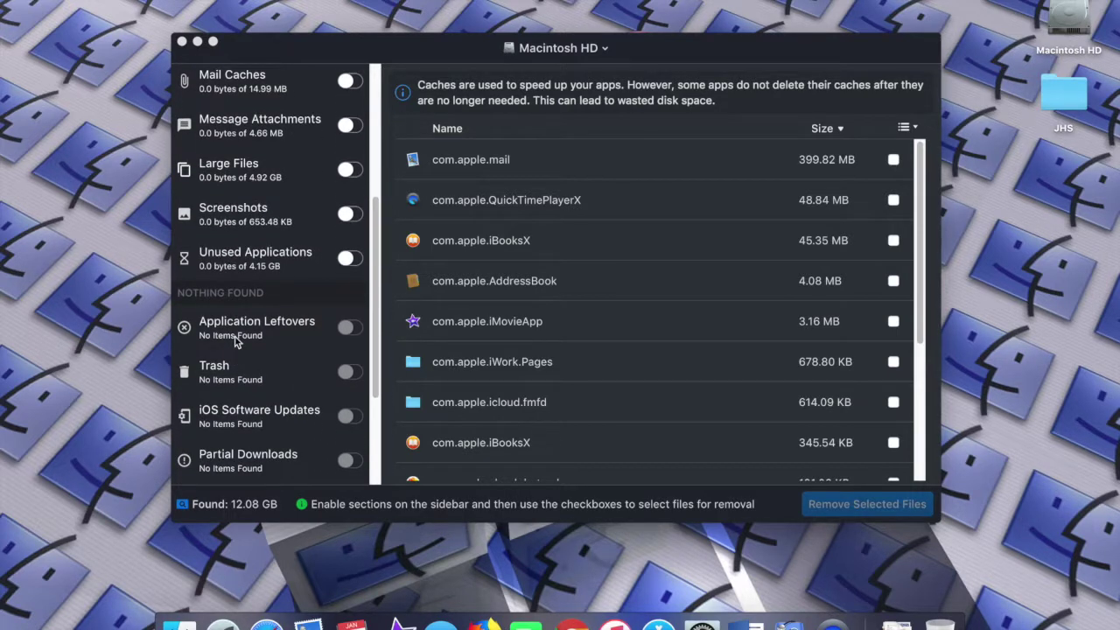
scroll(237, 345, "down", 2)
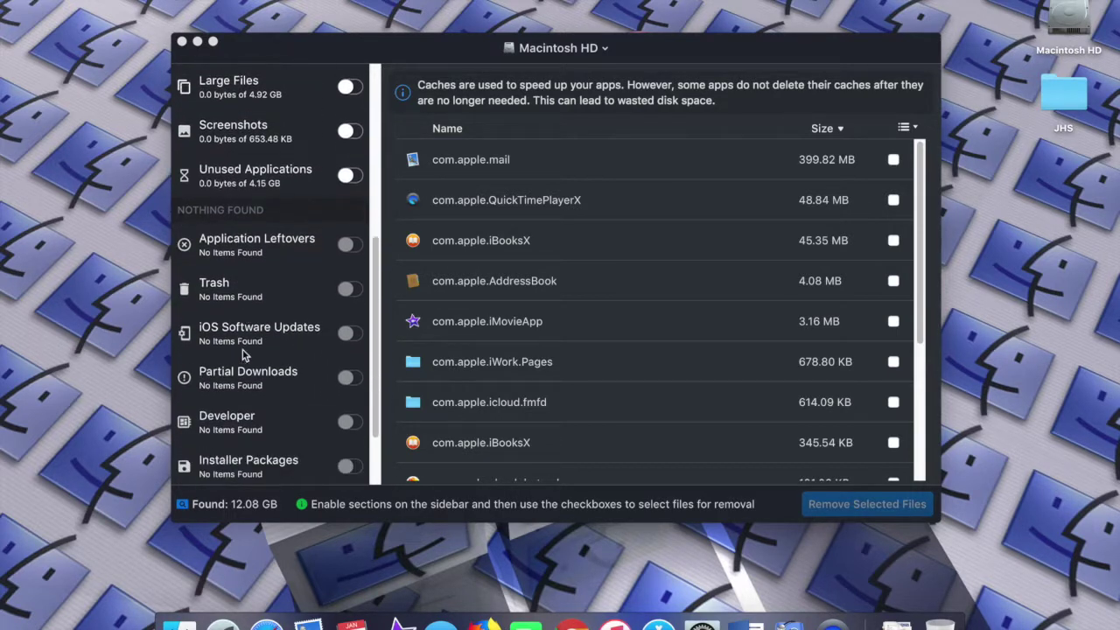
scroll(245, 354, "down", 1)
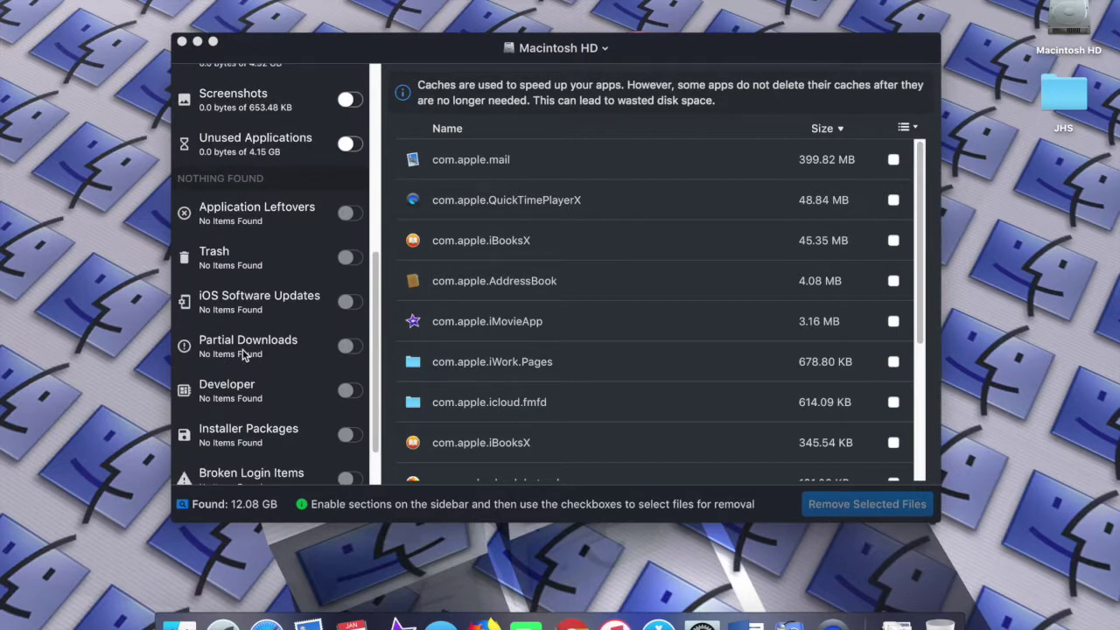
scroll(246, 358, "down", 2)
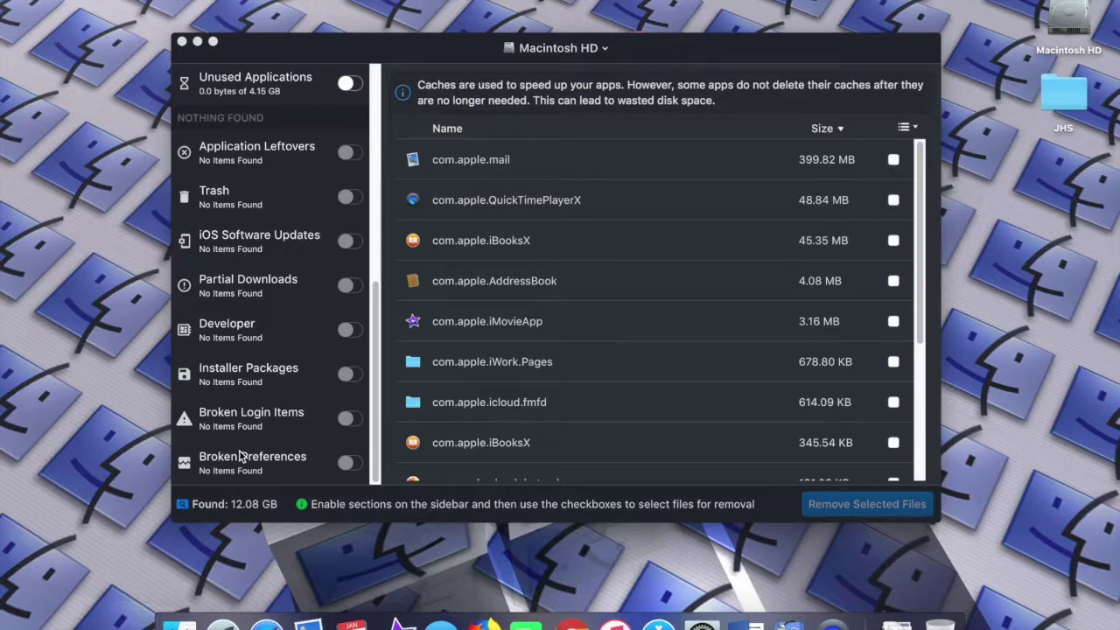
scroll(242, 455, "up", 10)
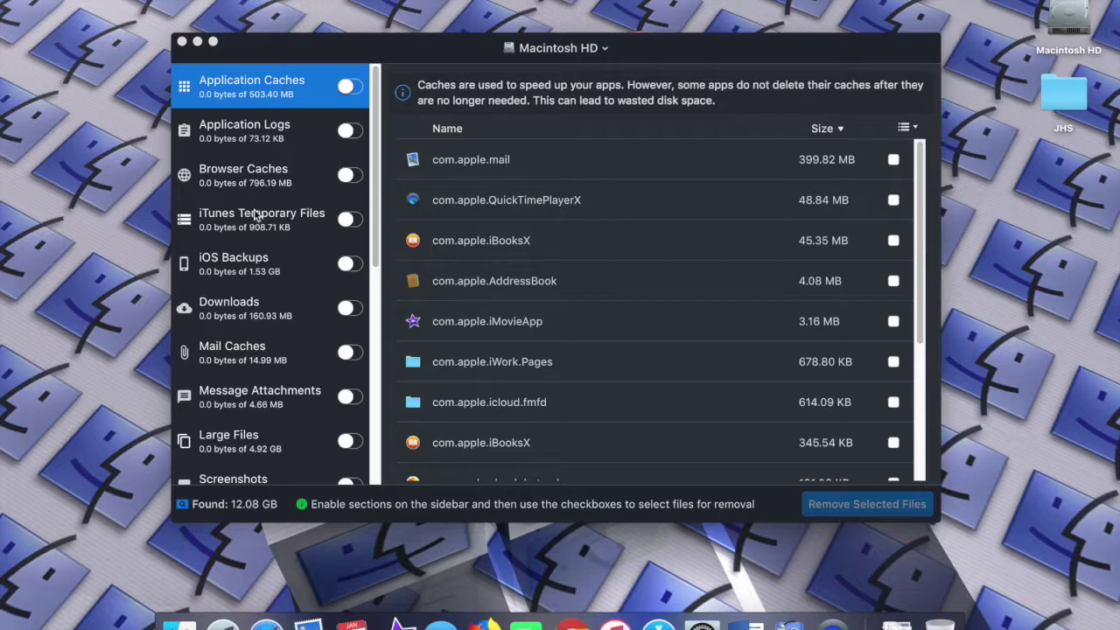
scroll(258, 214, "down", 5)
scroll(258, 215, "up", 1)
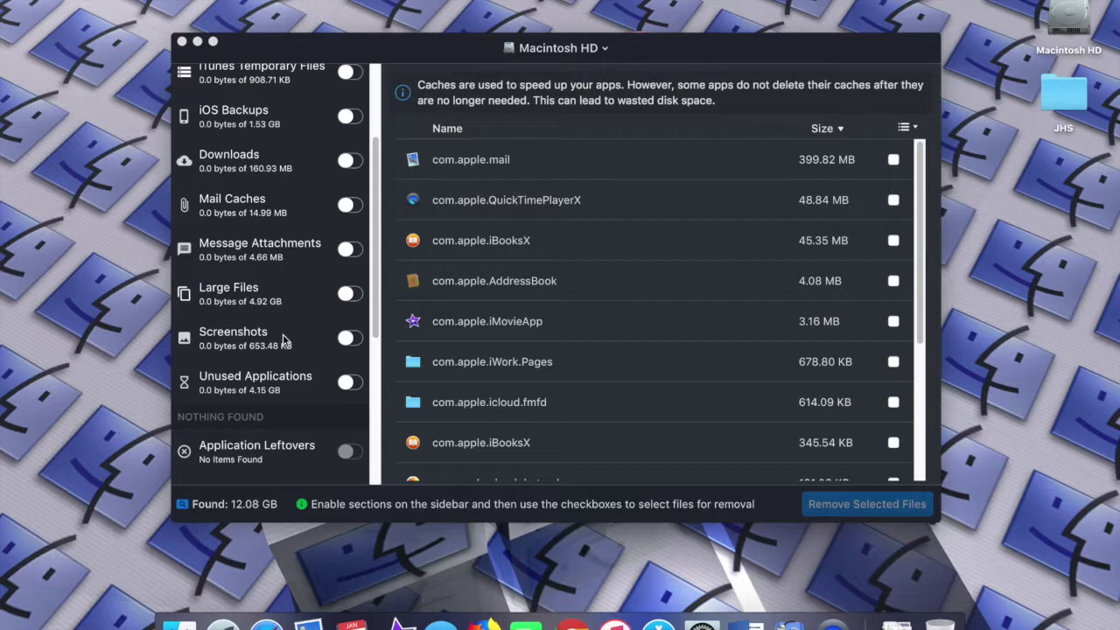
scroll(273, 362, "up", 5)
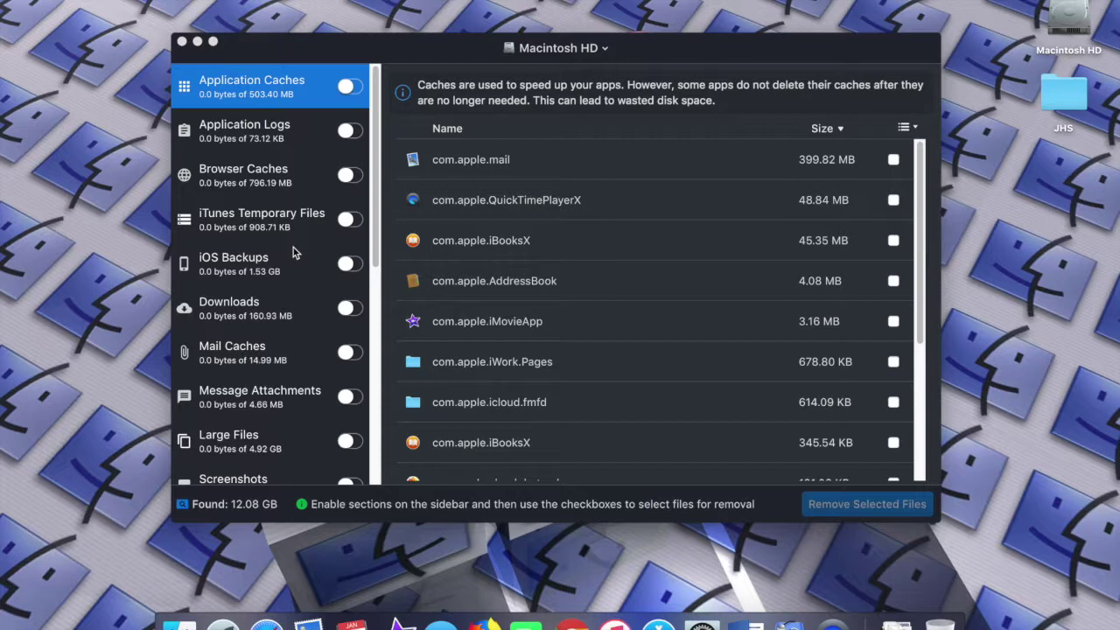
scroll(294, 252, "down", 5)
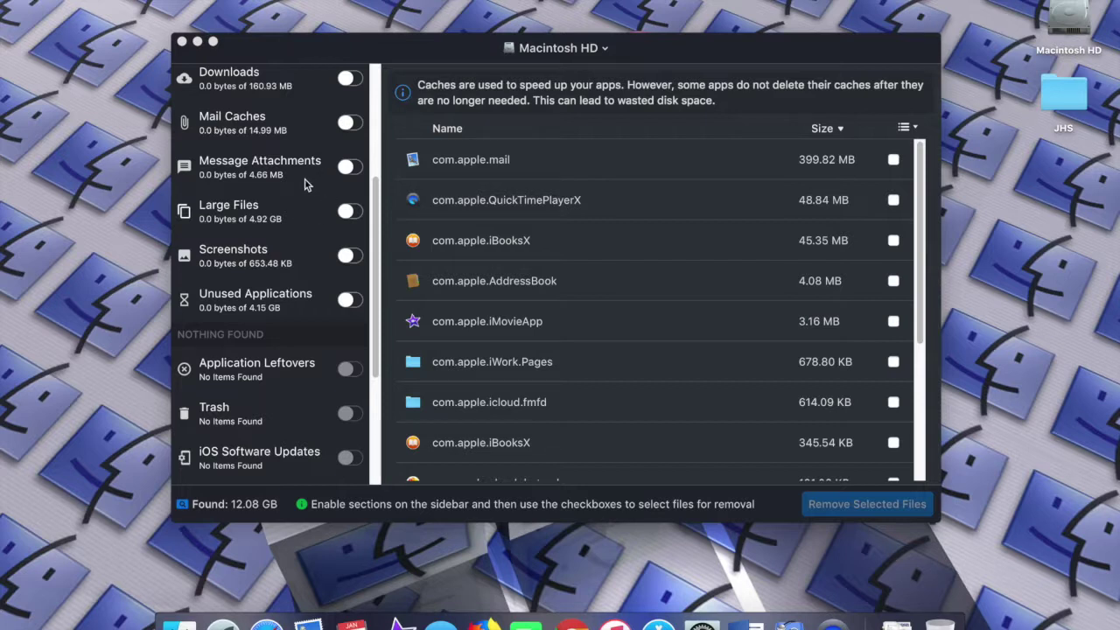
scroll(306, 184, "up", 1)
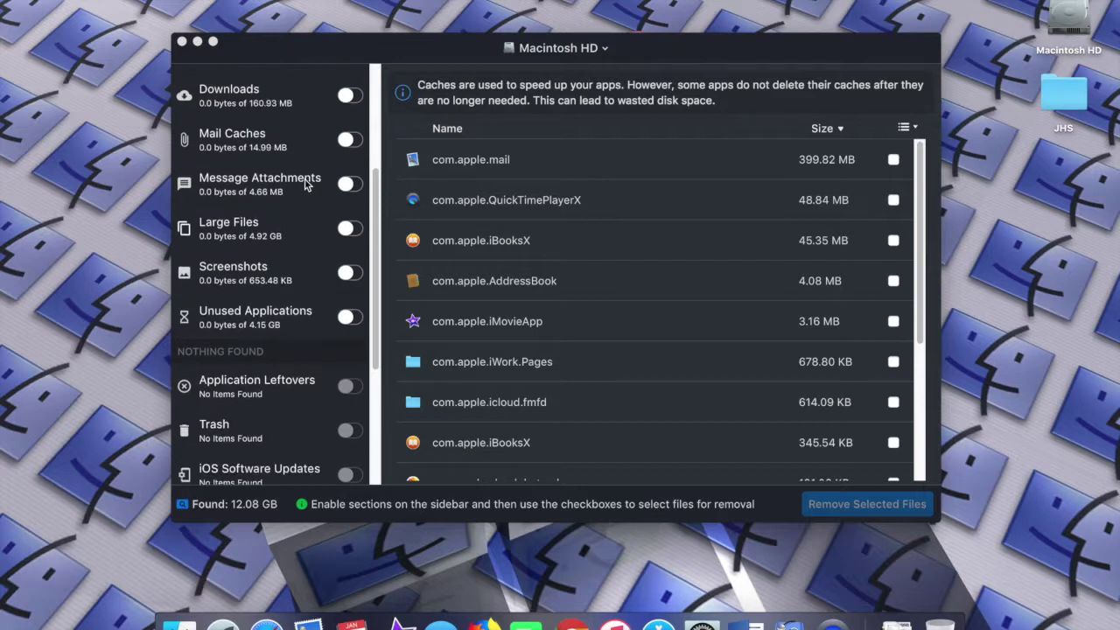
scroll(305, 184, "up", 2)
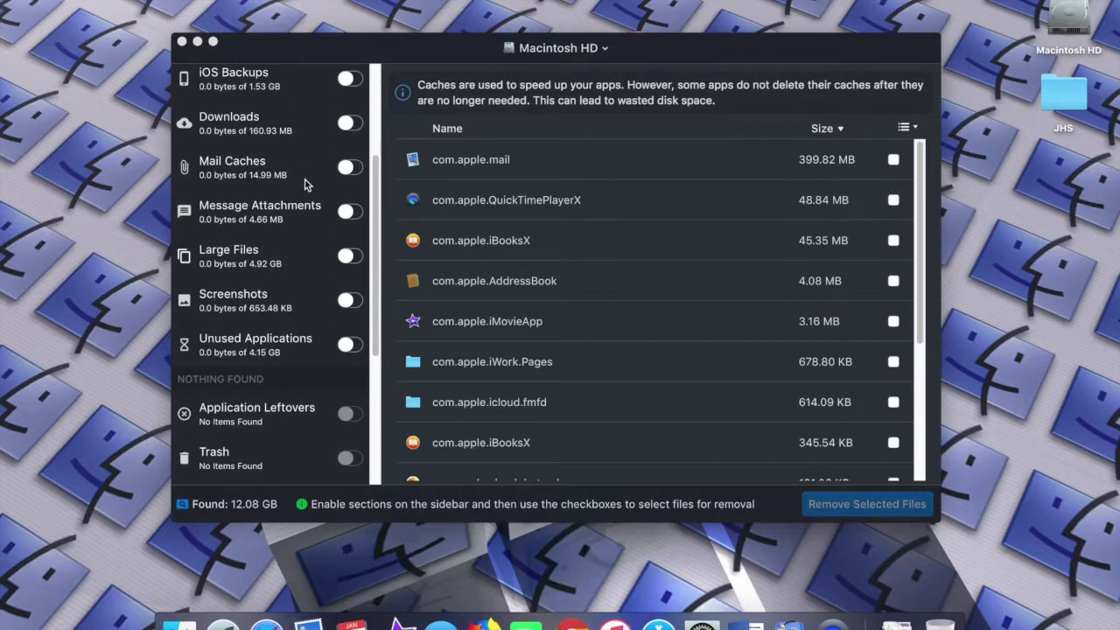
scroll(306, 201, "down", 8)
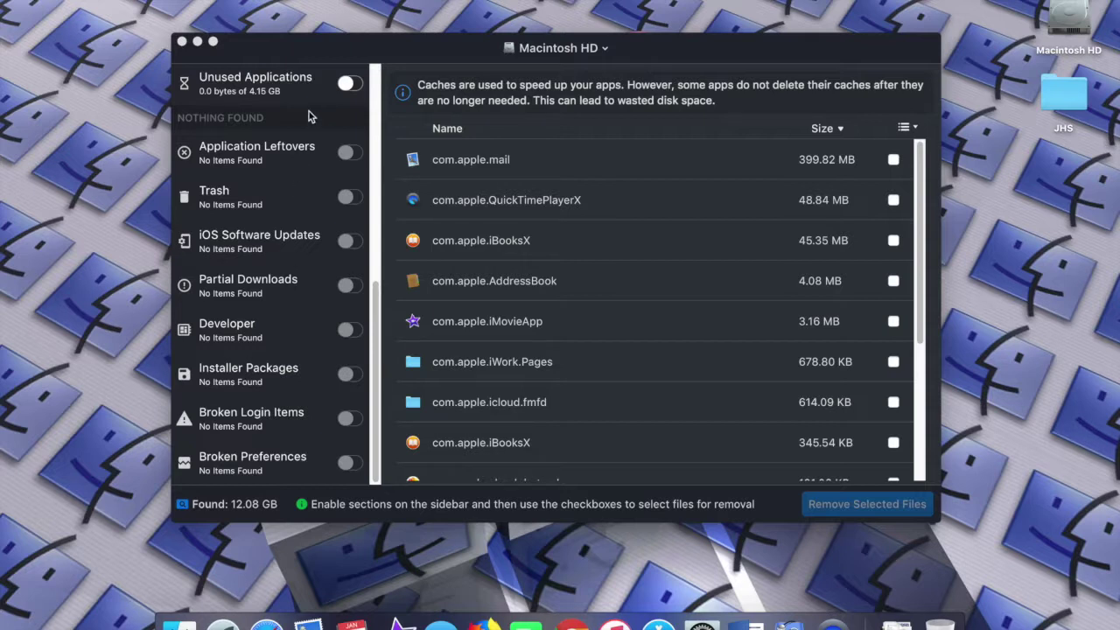
scroll(280, 179, "up", 10)
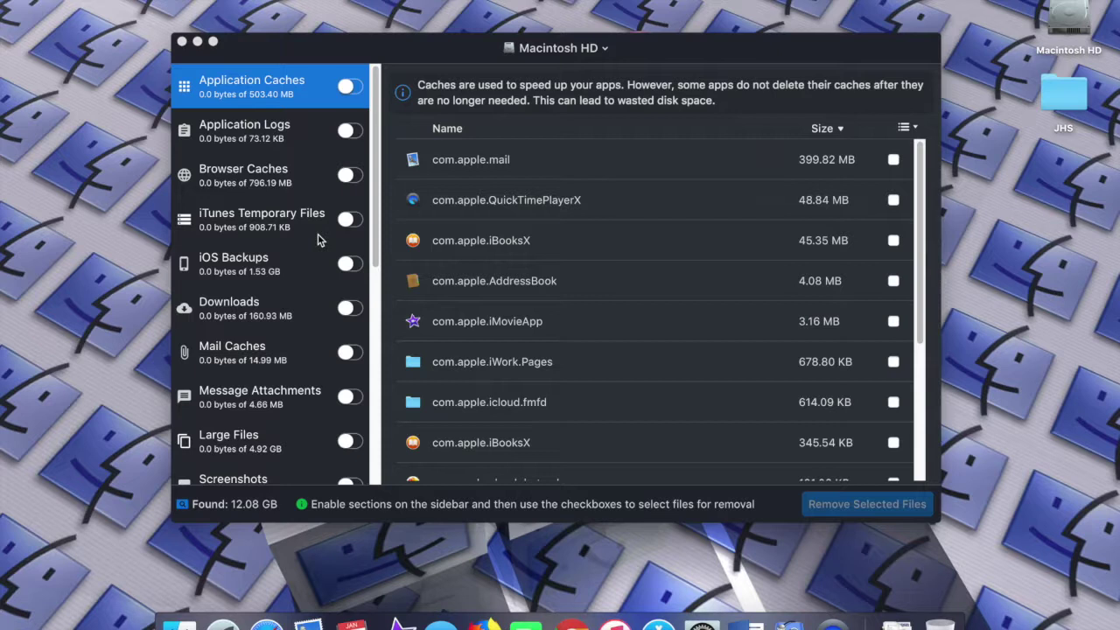
- Select the iPhone 7 backup in the iOS Backups category for removal
scroll(313, 247, "down", 1)
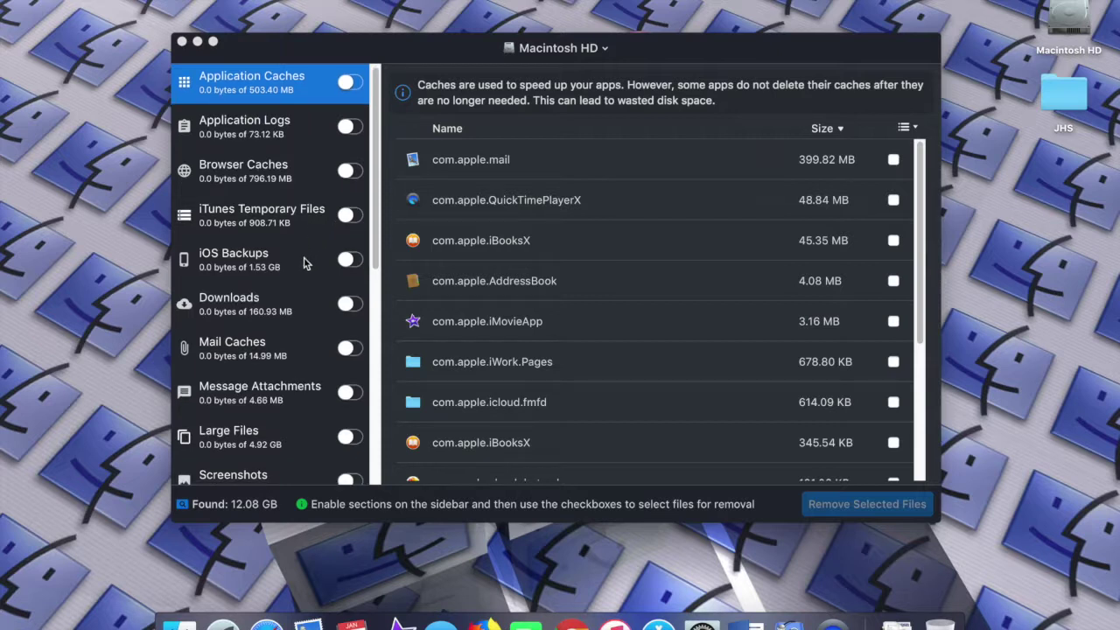
left_click(261, 266)
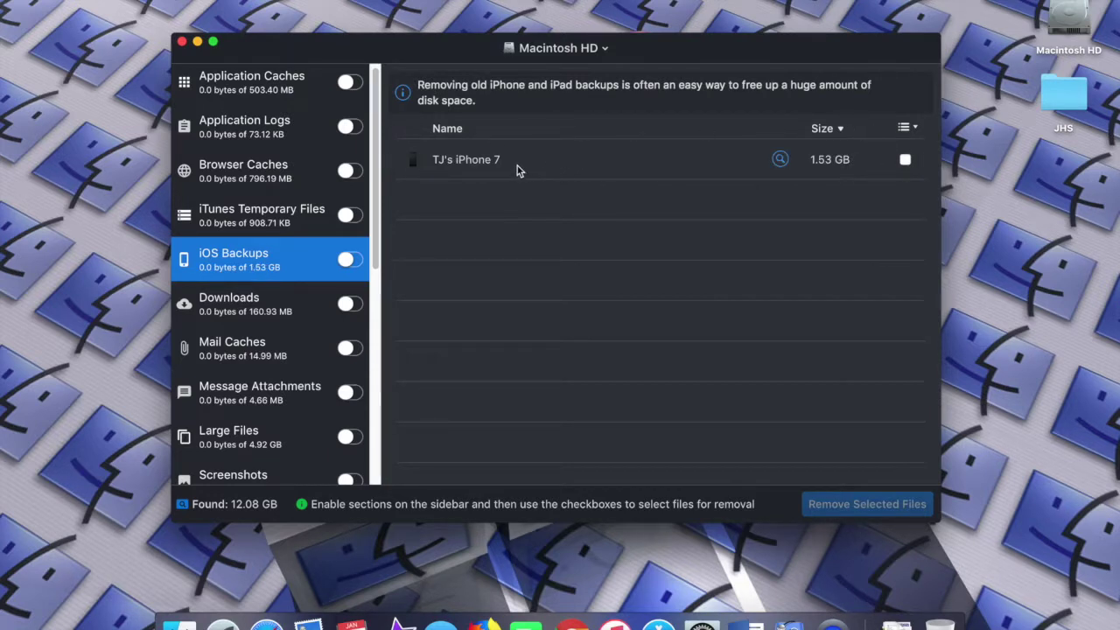
left_click(905, 161)
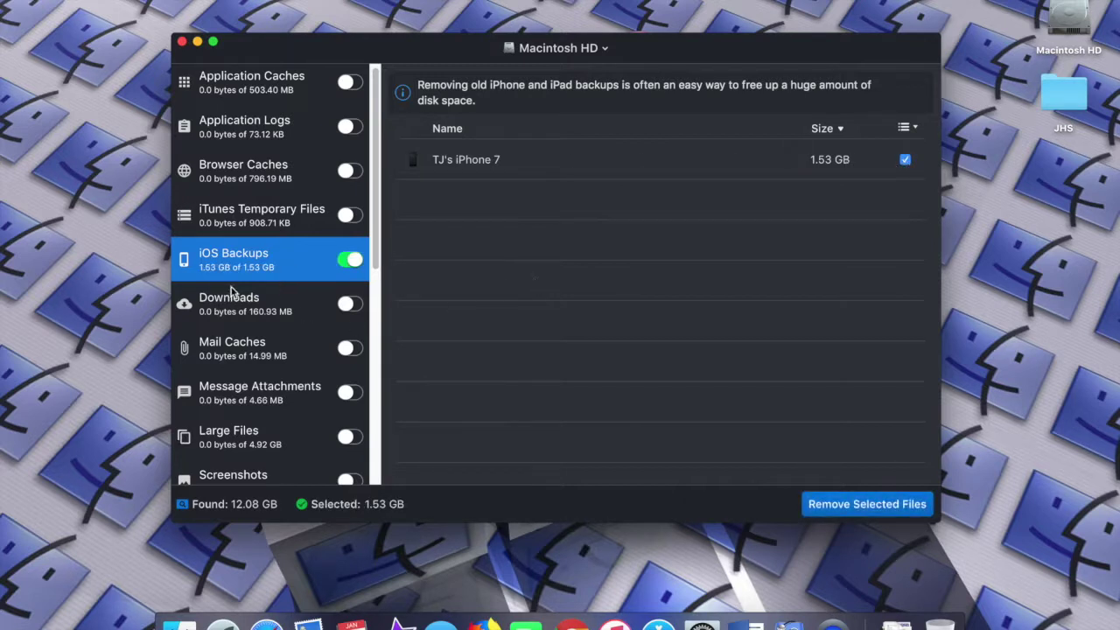
- Review the files listed under Message Attachments and Mail Caches
scroll(272, 326, "down", 2)
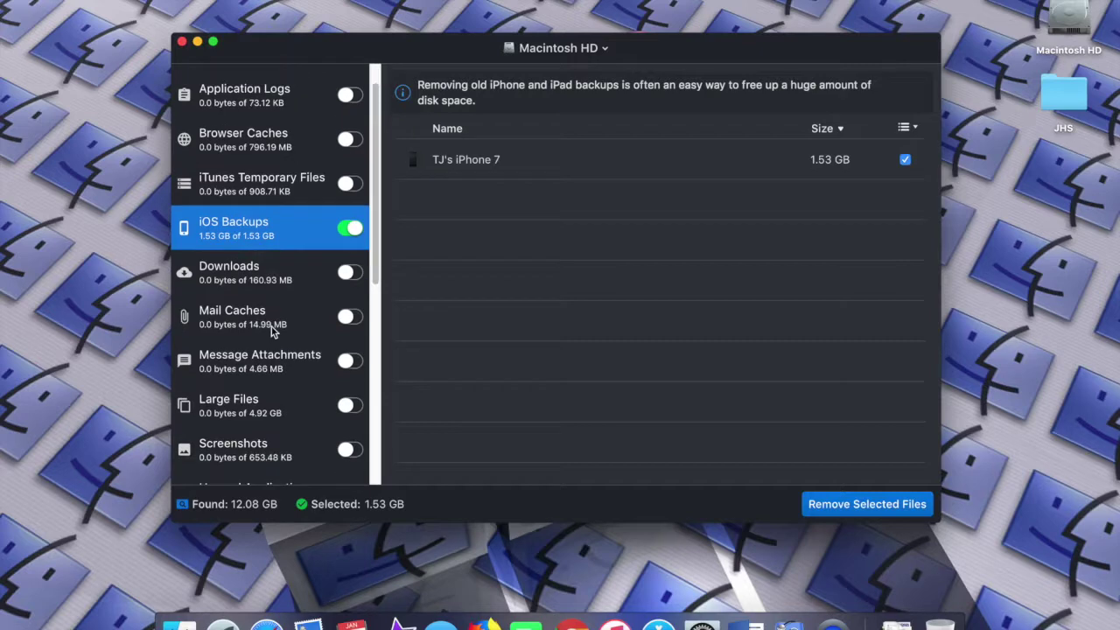
left_click(247, 364)
left_click(228, 317)
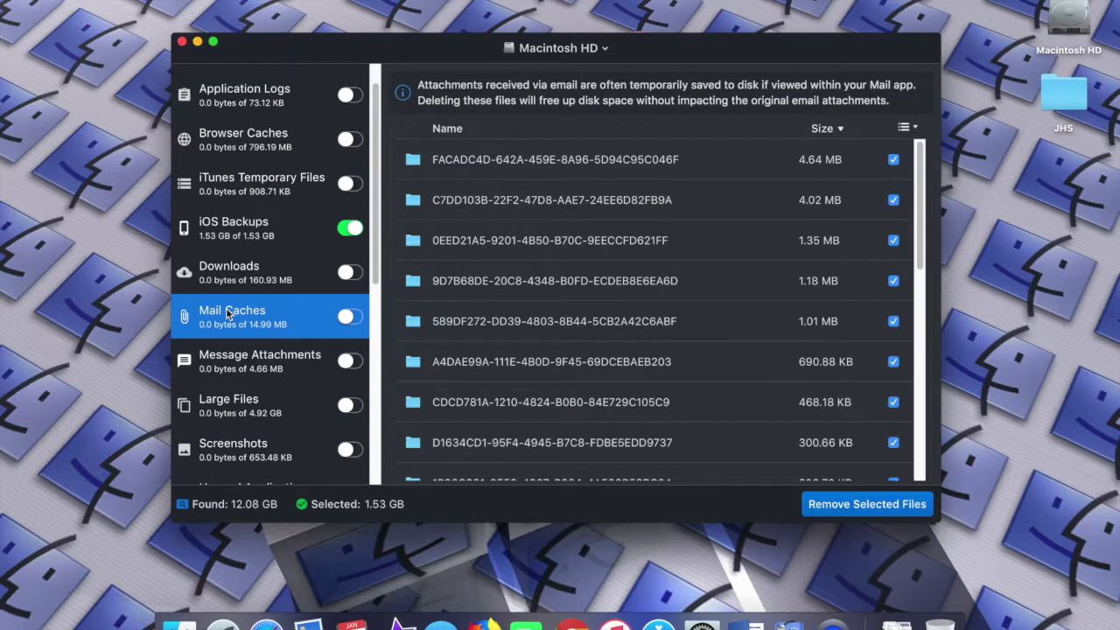
- Check the Partial Downloads and Developer categories for removable files
scroll(242, 394, "down", 2)
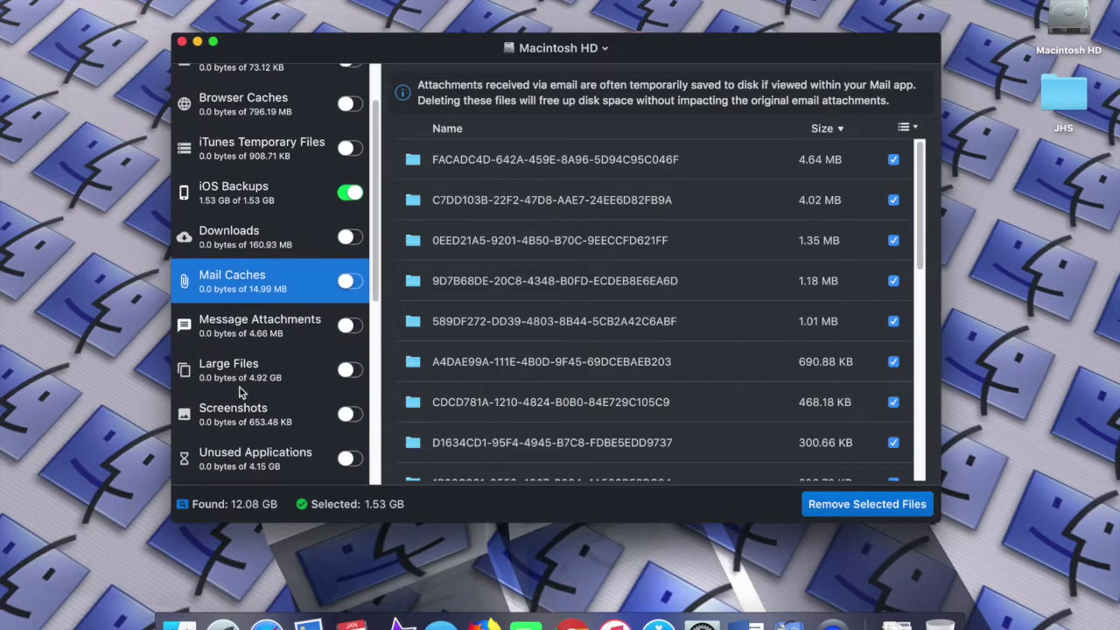
scroll(243, 394, "down", 2)
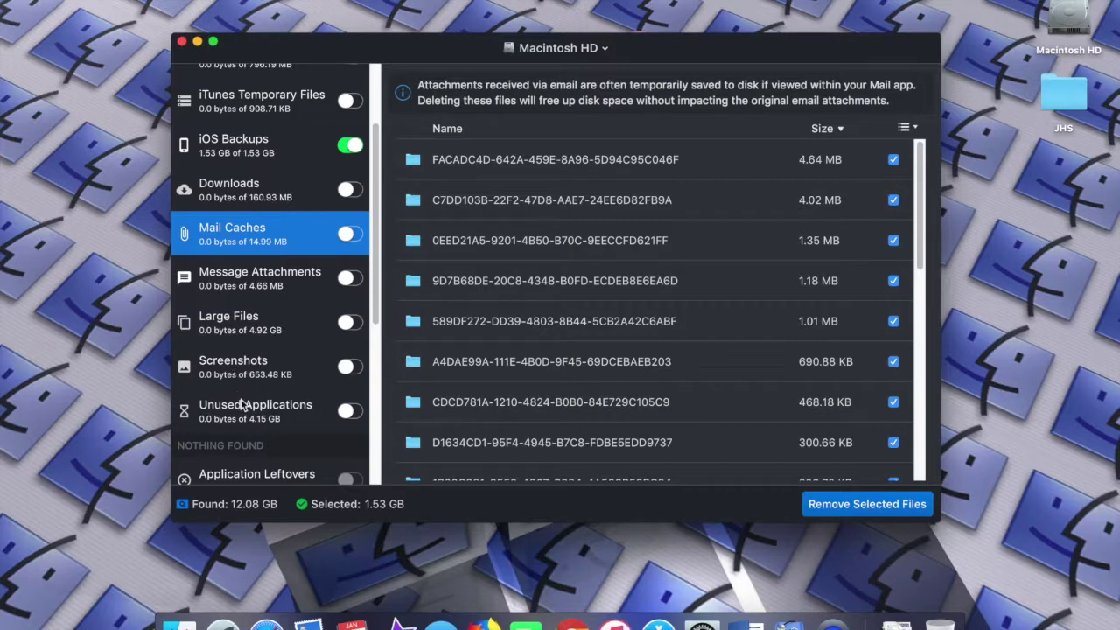
scroll(246, 411, "down", 10)
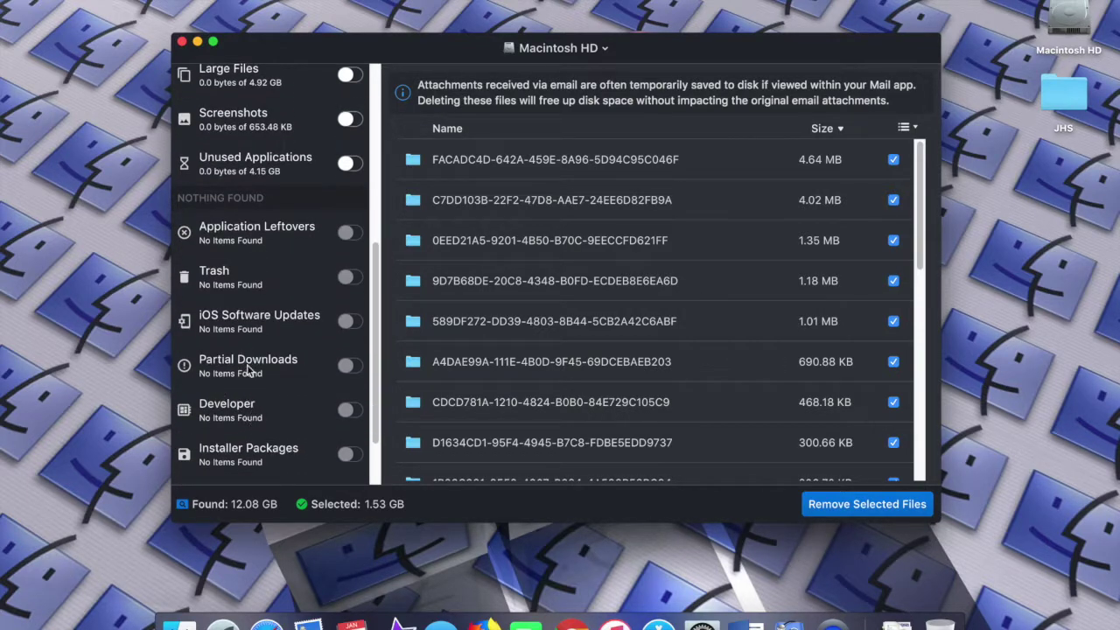
left_click(252, 357)
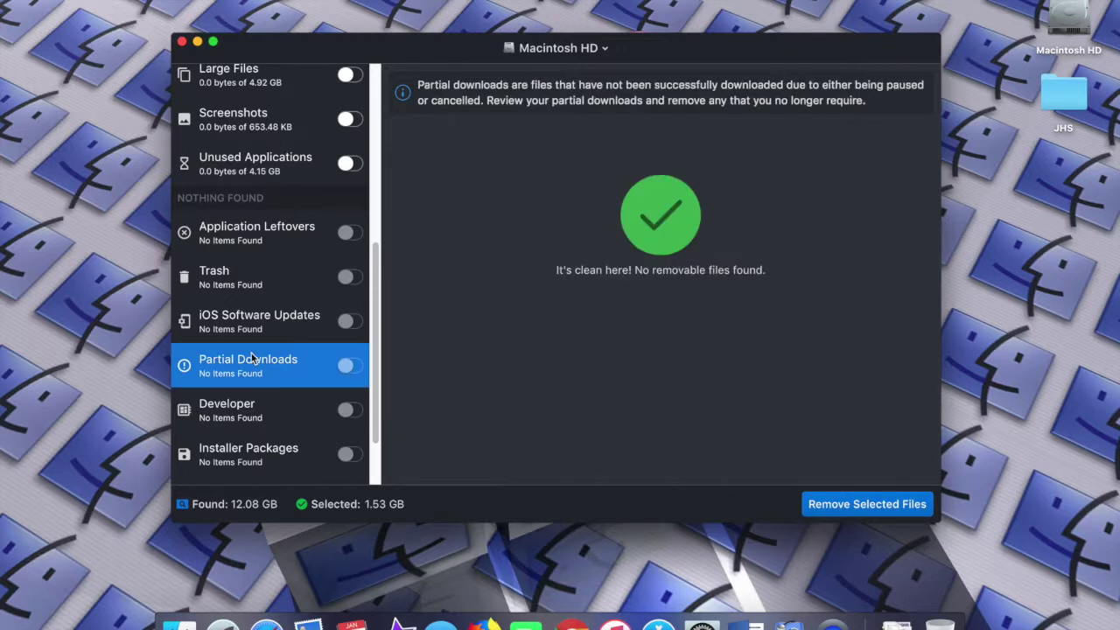
left_click(247, 418)
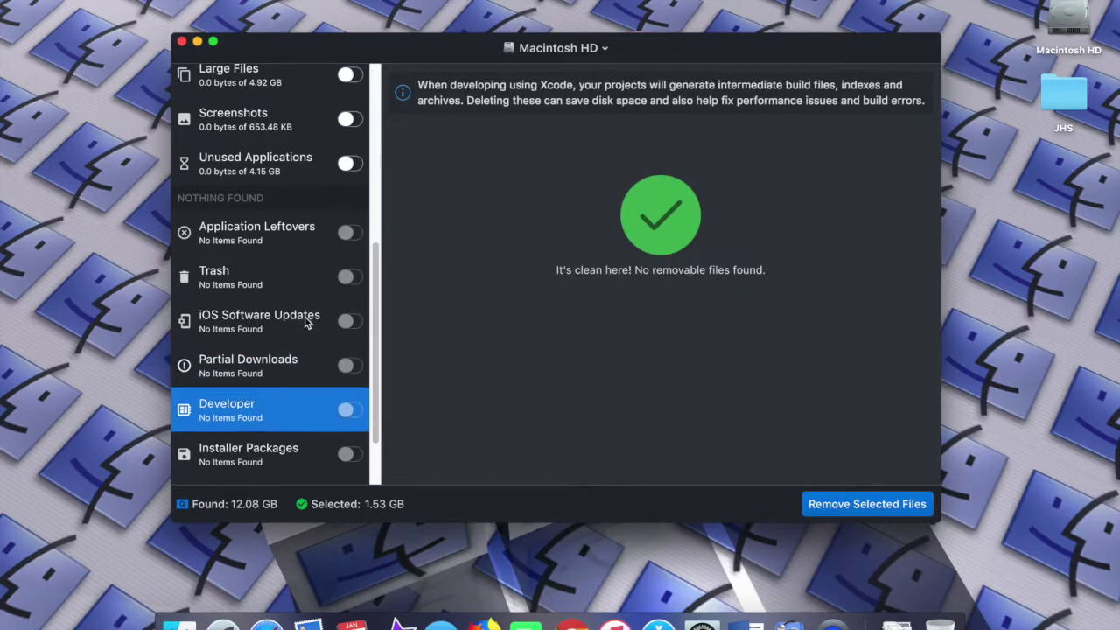
- Permanently remove the selected iOS backup and confirm the cleaning
scroll(310, 322, "up", 5)
scroll(307, 322, "up", 3)
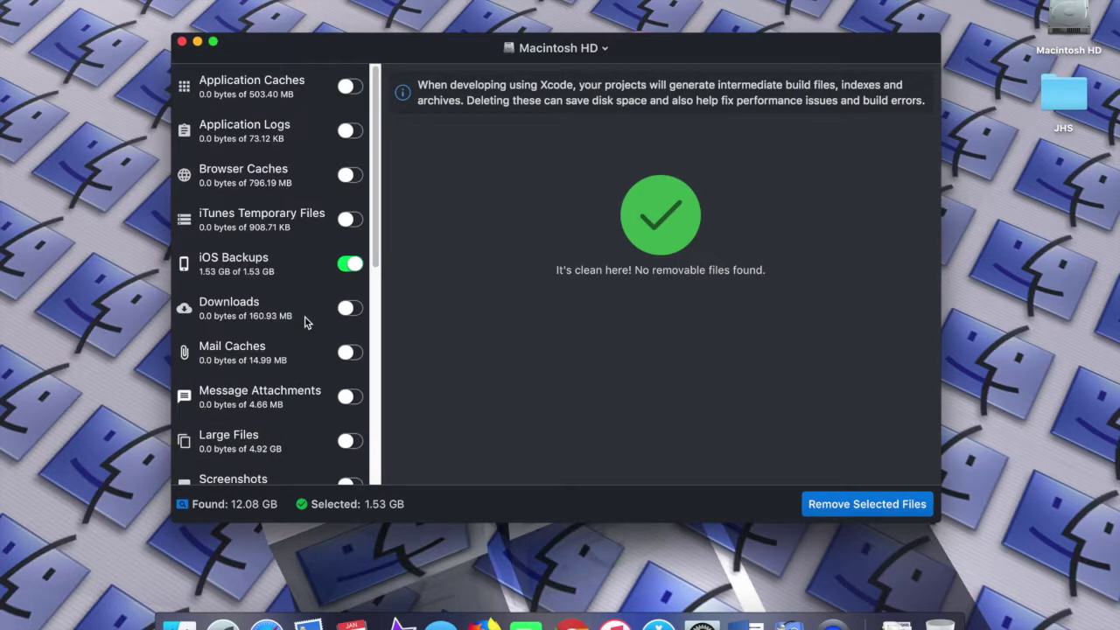
left_click(853, 509)
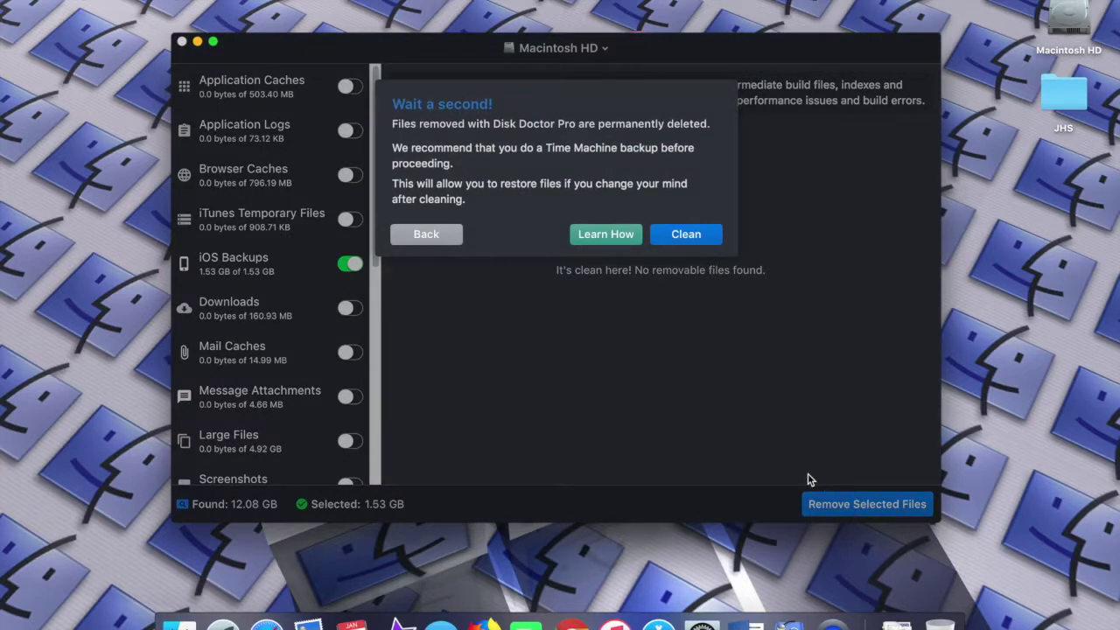
left_click(679, 237)
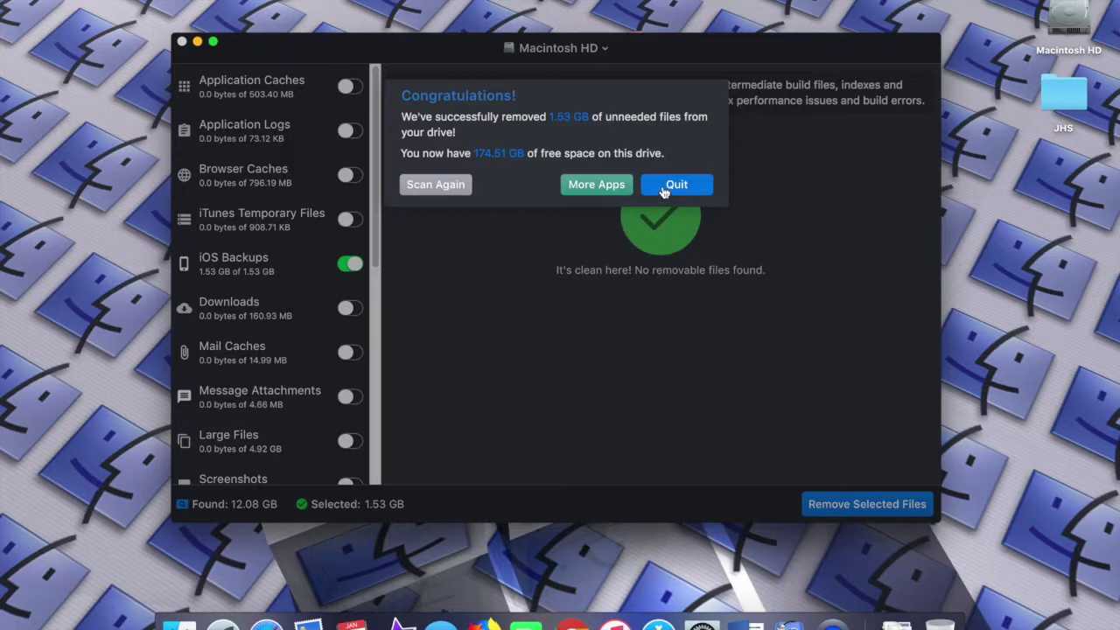
- Scan the drive again and look over the refreshed list of cleanup categories
left_click(419, 184)
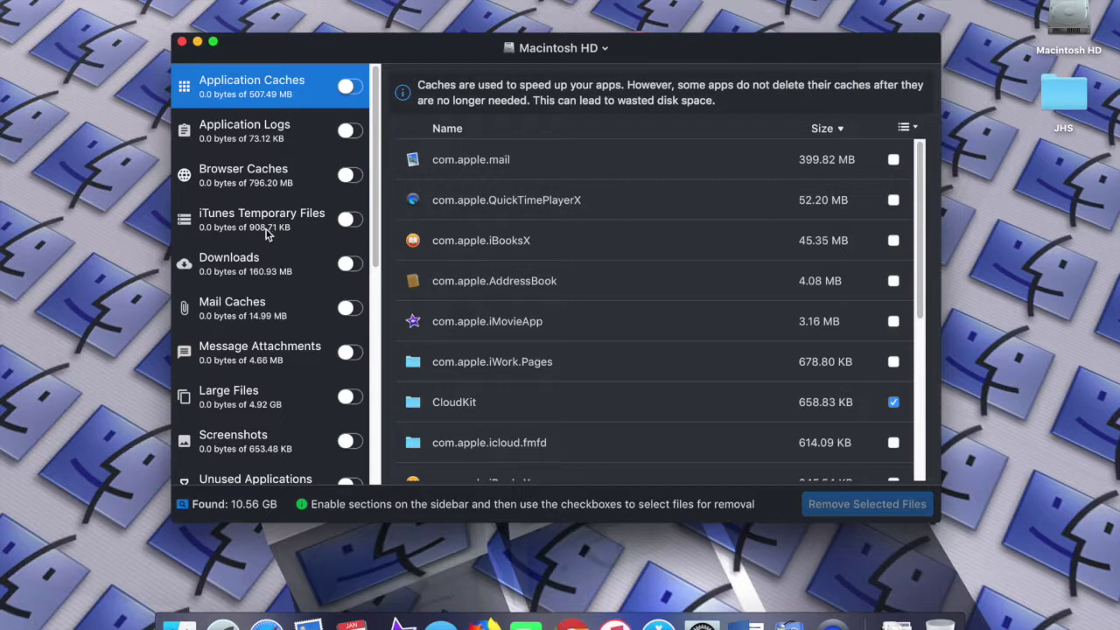
scroll(268, 254, "down", 1)
scroll(270, 274, "up", 1)
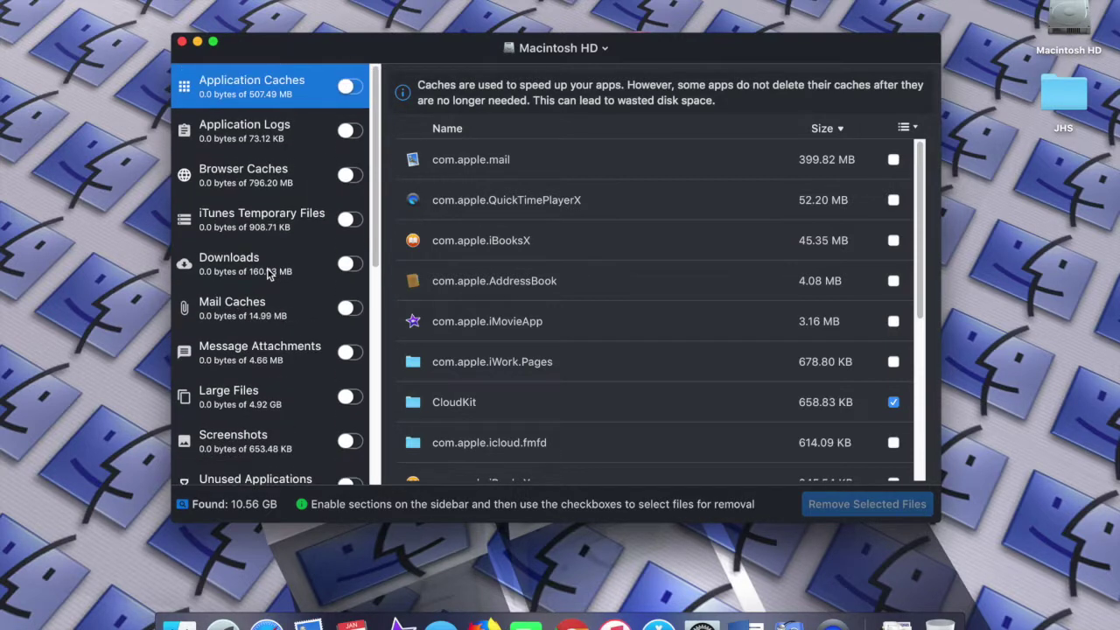